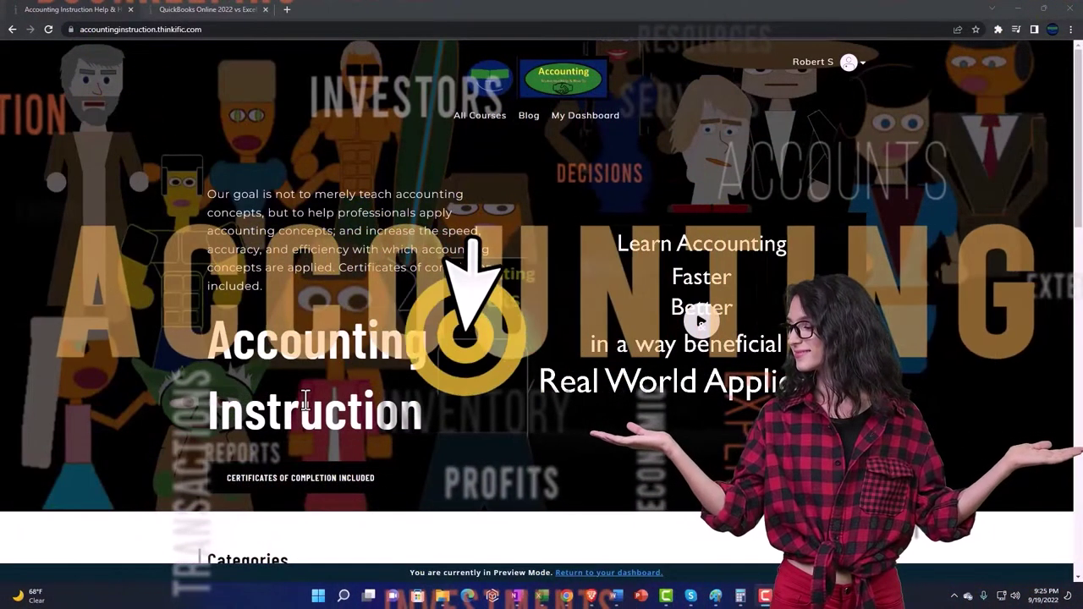
Browse the Categories grid, then switch to the QuickBooks Online 2022 vs Excel course tab
scroll(148, 462, "down", 6)
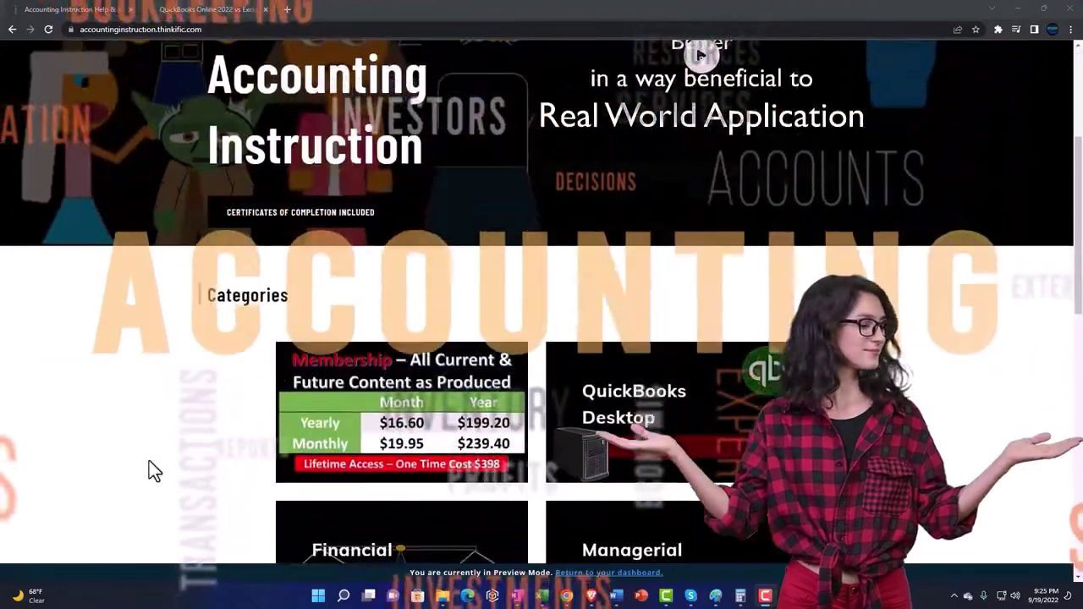
scroll(149, 460, "down", 5)
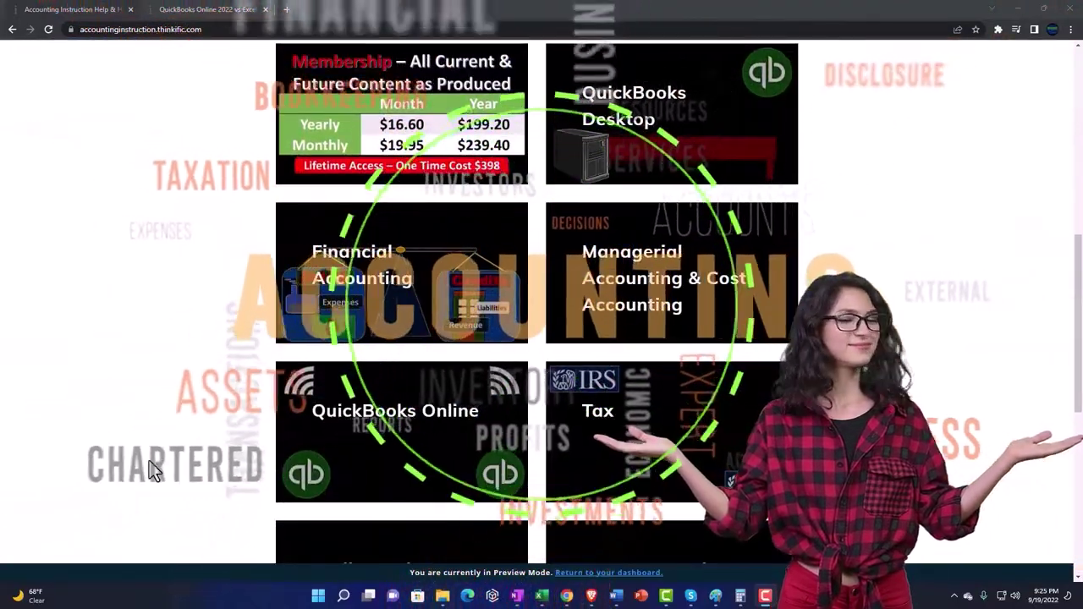
scroll(149, 460, "down", 2)
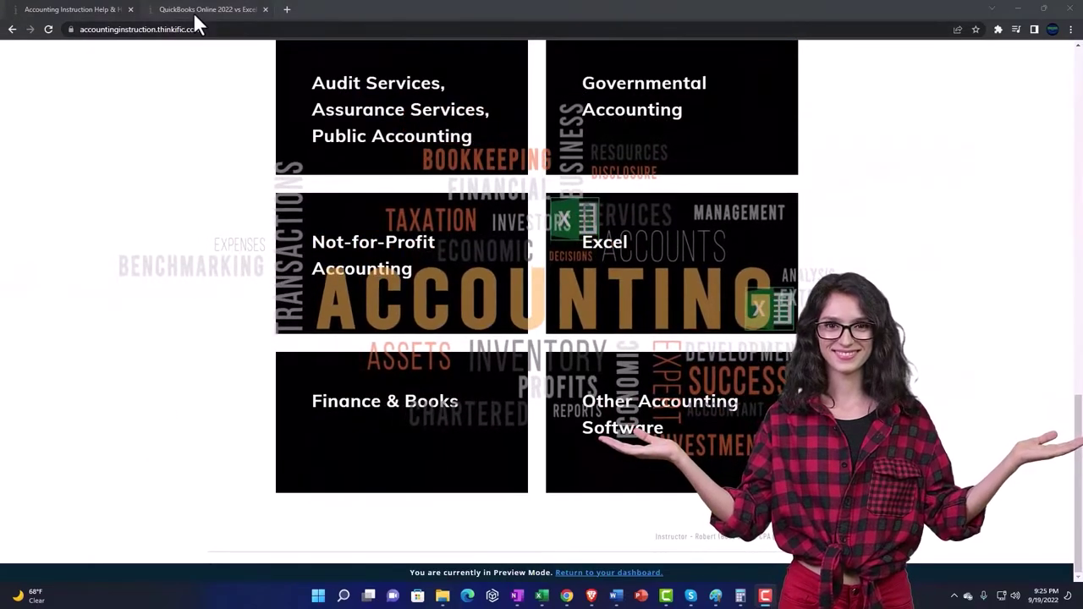
left_click(193, 10)
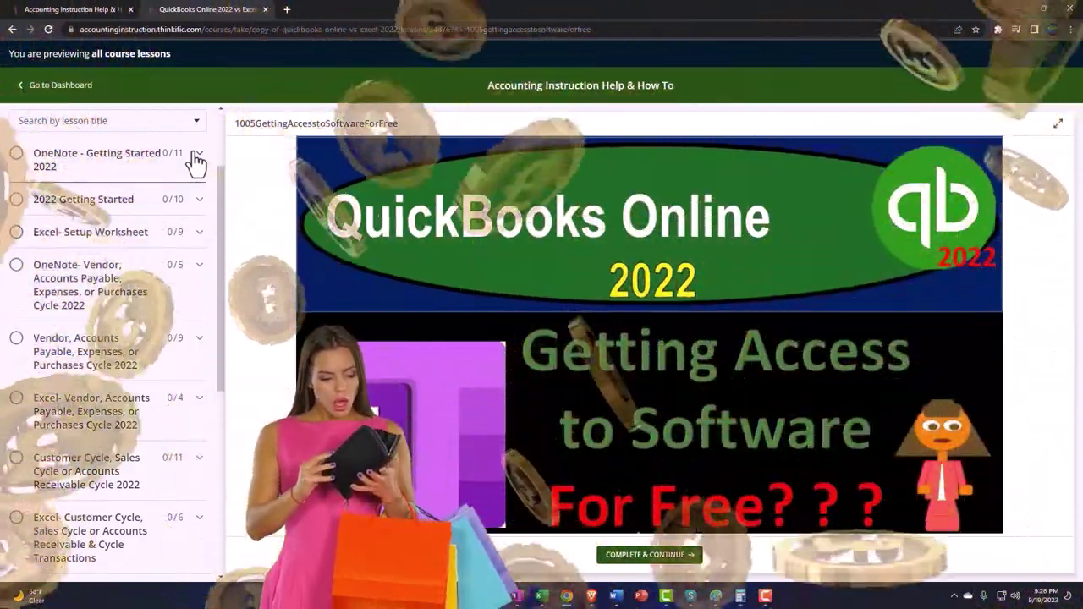
Expand the OneNote - Getting Started 2022 group in the lesson sidebar
left_click(195, 157)
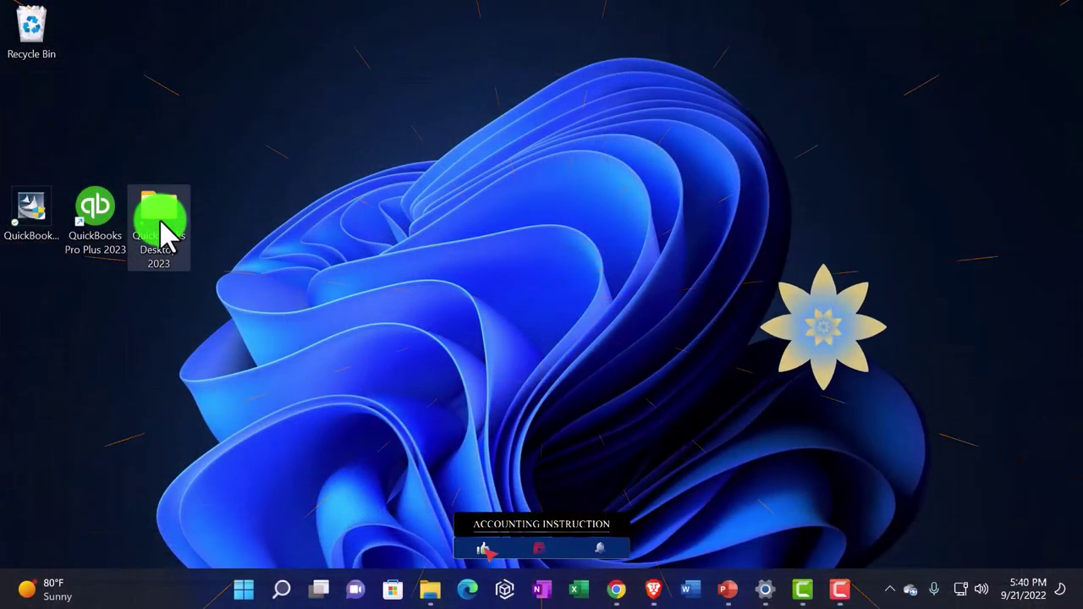
Open QuickBooks Desktop 2023 > QB Data Files and select the sample_product-based business file
double_click(160, 221)
scroll(616, 304, "down", 1)
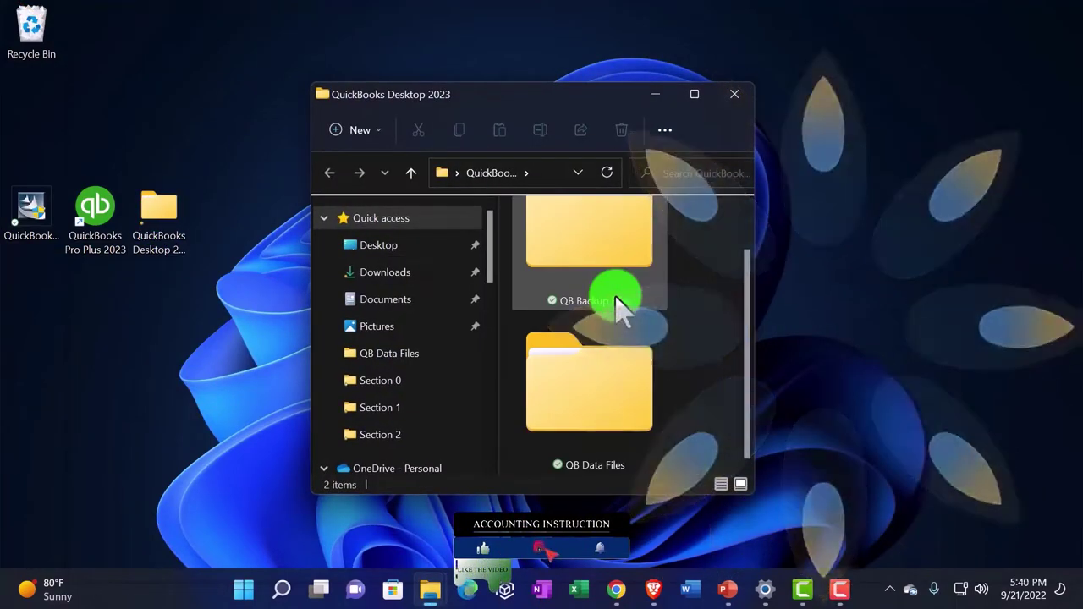
double_click(614, 378)
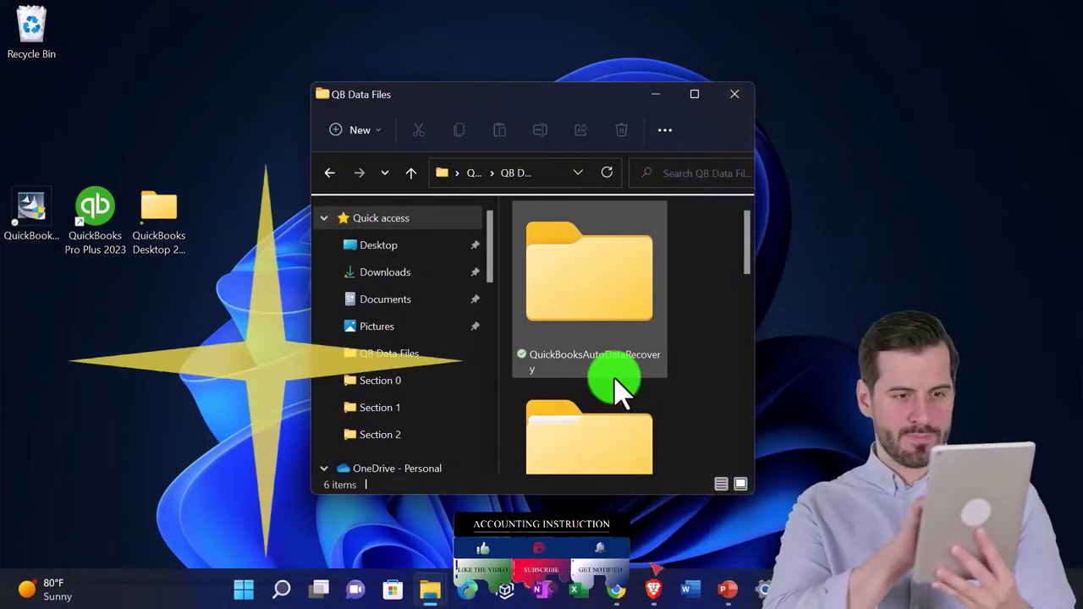
scroll(614, 378, "down", 5)
scroll(614, 378, "up", 1)
left_click(597, 301)
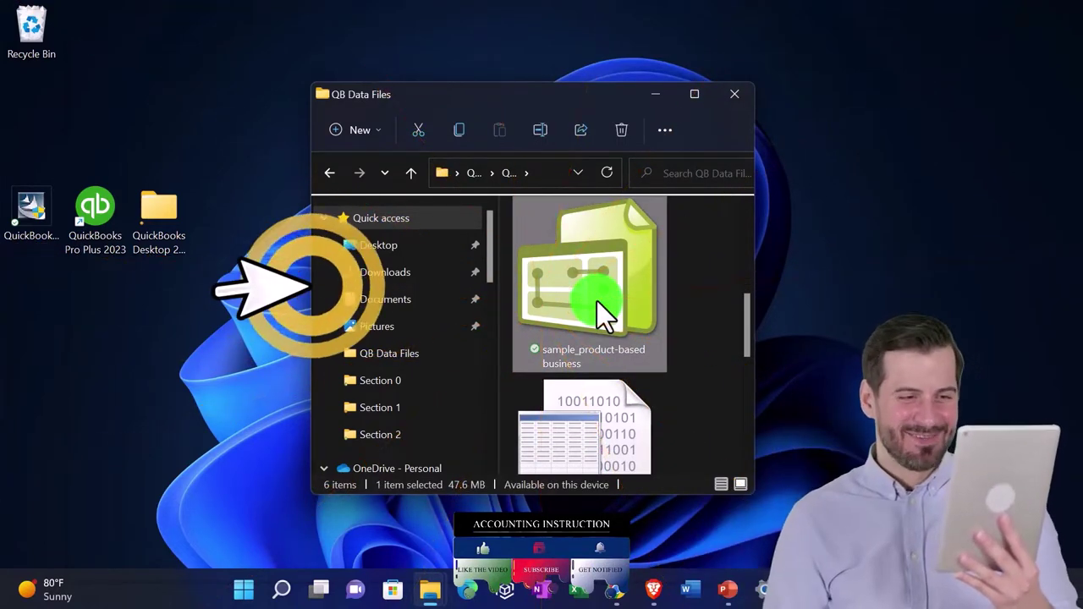
double_click(105, 230)
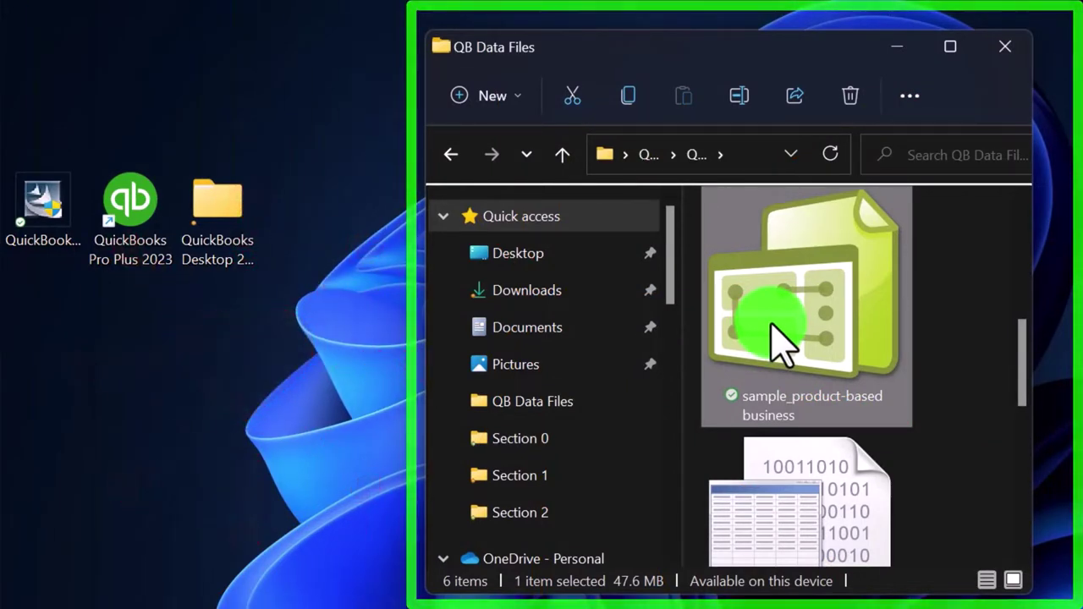
mouse_move(772, 326)
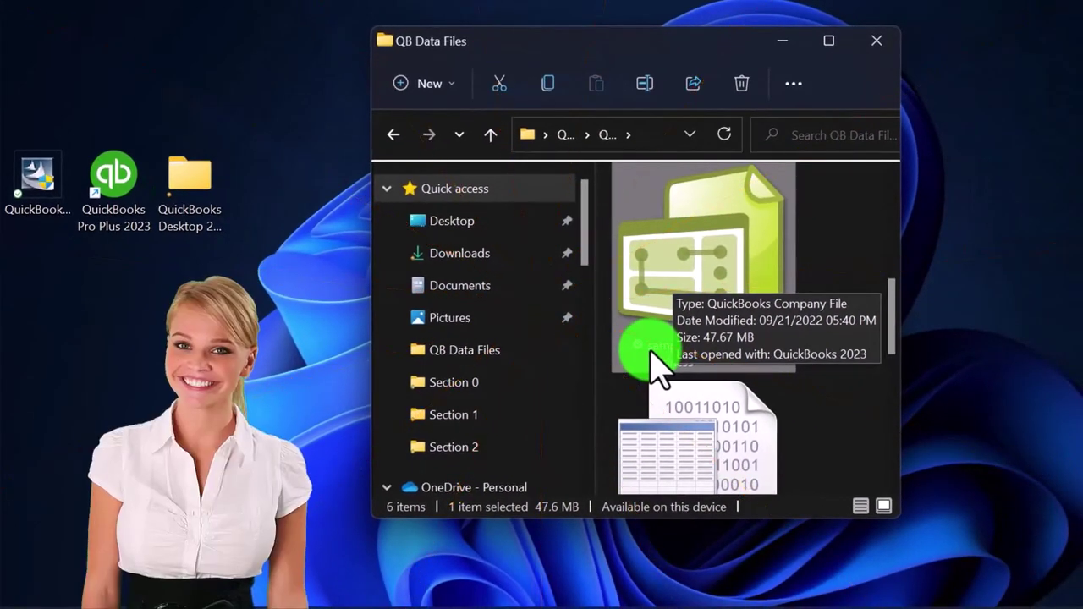
Launch QuickBooks Pro Plus 2023 and, at No Company Open, open the File menu
double_click(108, 166)
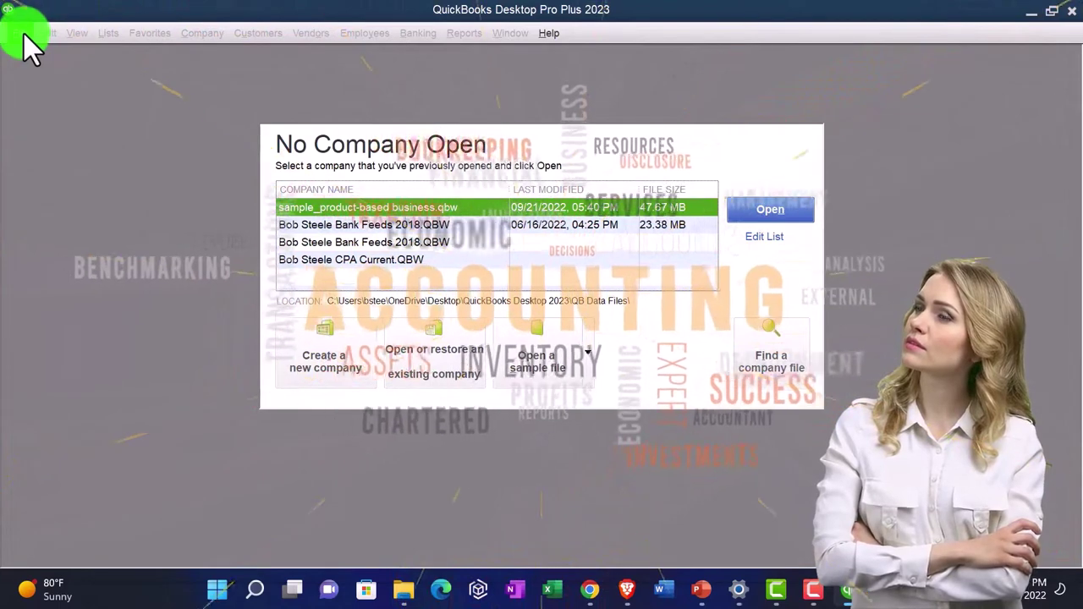
left_click(38, 33)
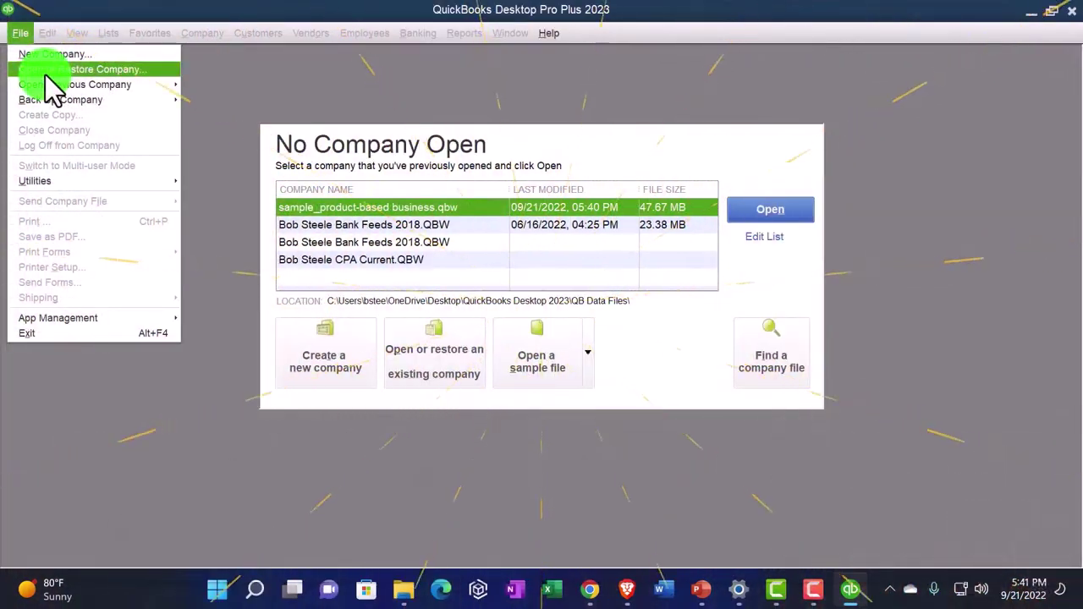
Open the sample_product-based business company file from QB Data Files via Open or Restore Company
left_click(48, 73)
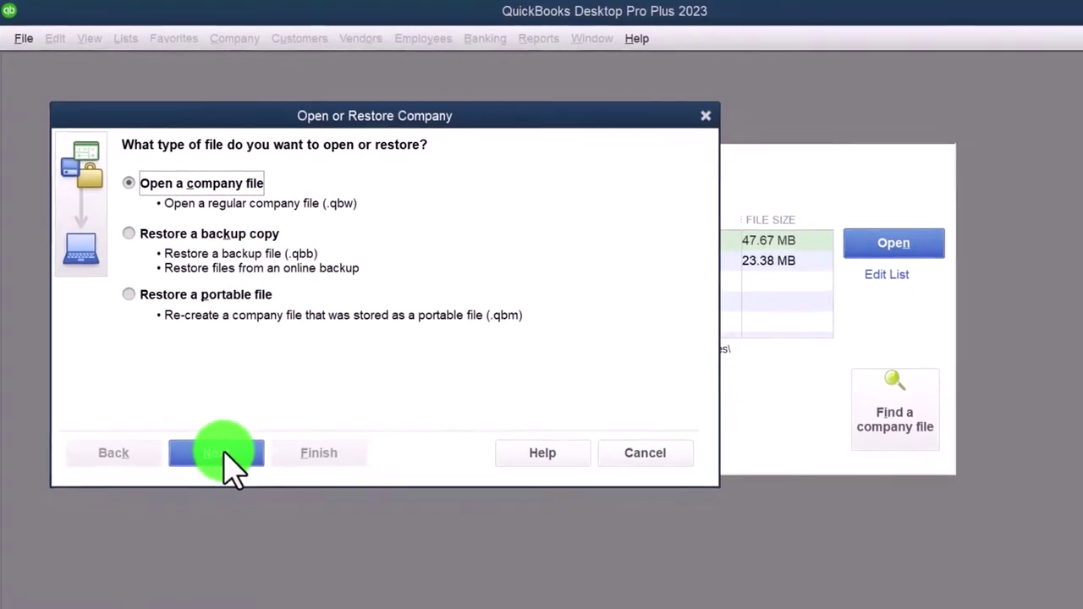
left_click(224, 452)
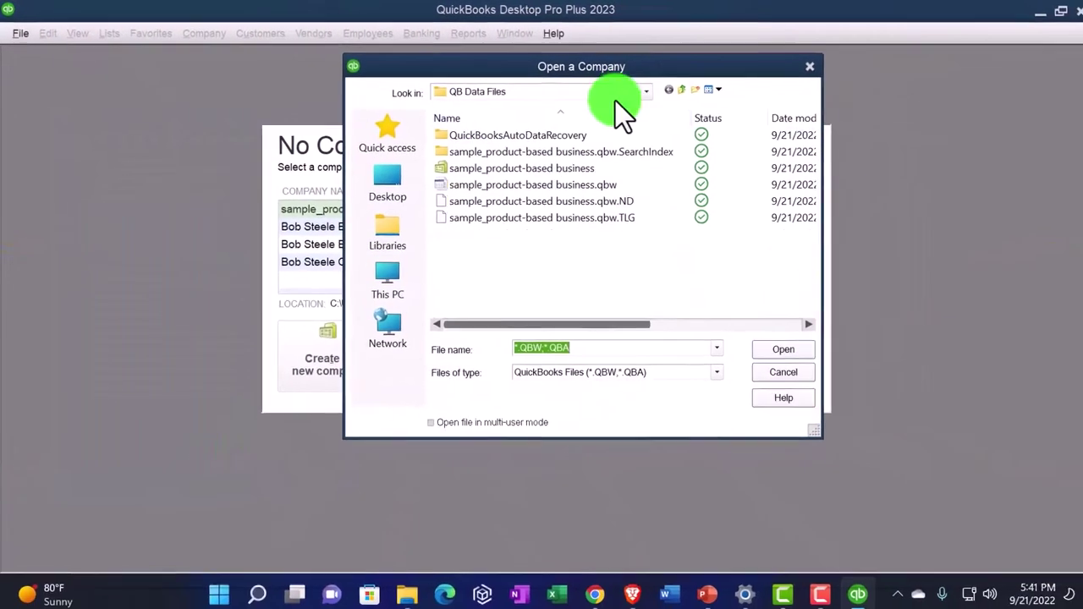
left_click(643, 93)
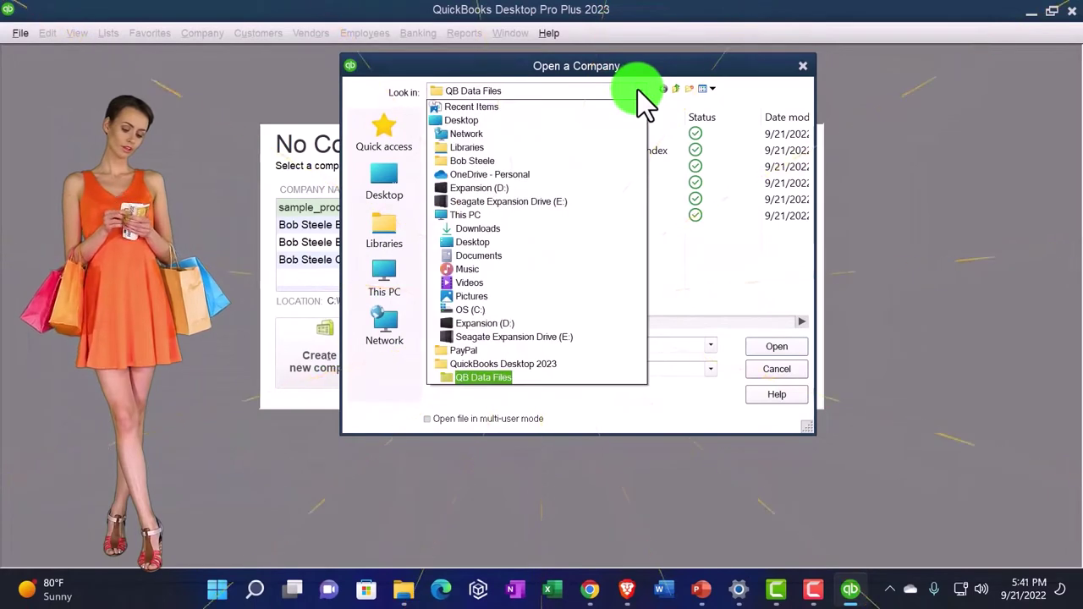
left_click(640, 90)
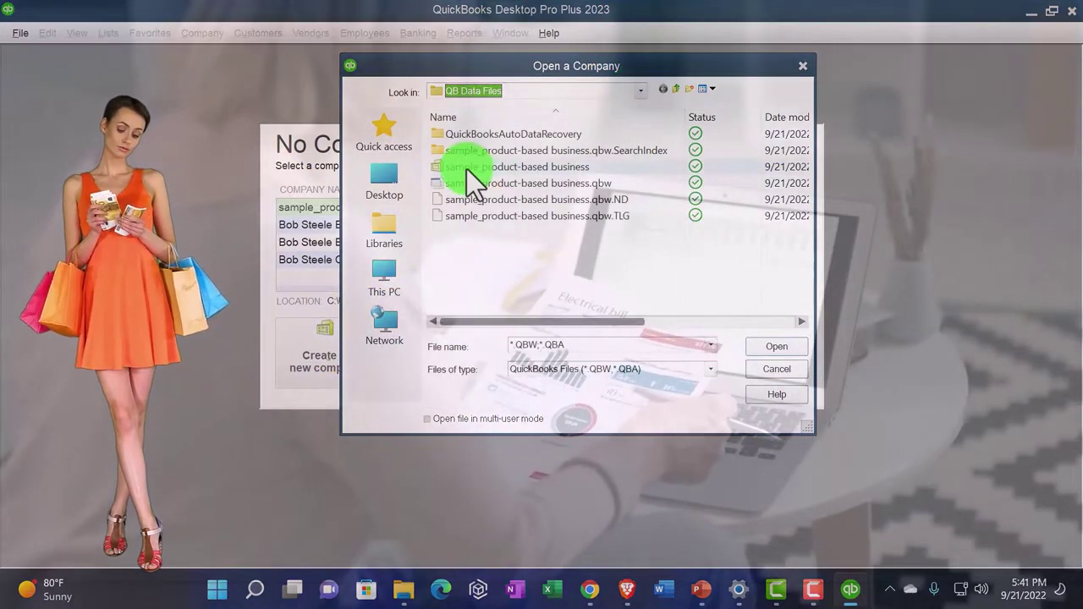
double_click(466, 168)
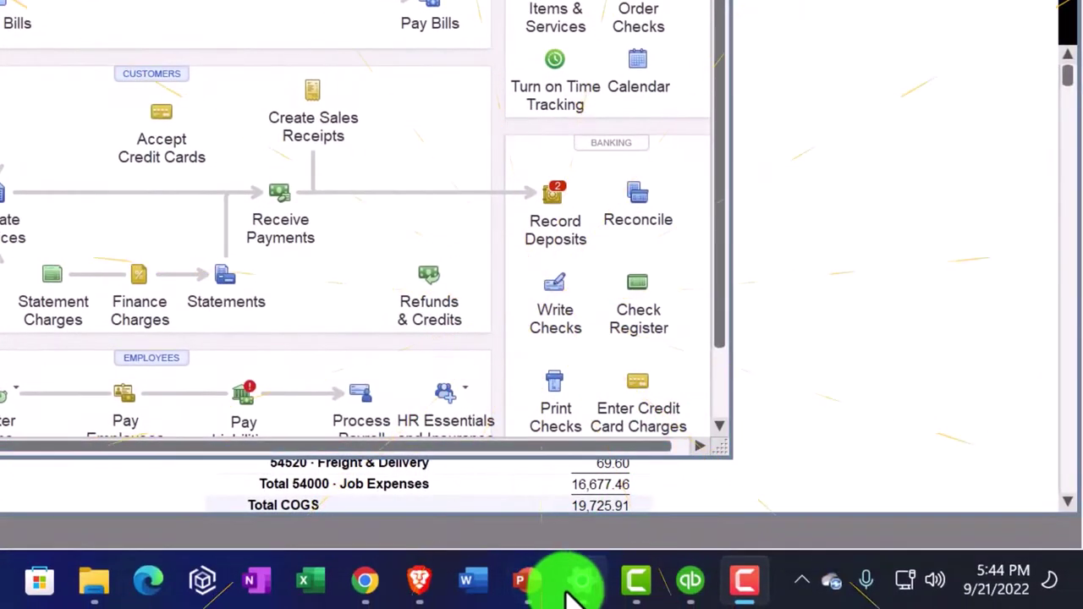
Open Windows System > Display settings, showing 150% scale and 1920 × 1080
left_click(572, 584)
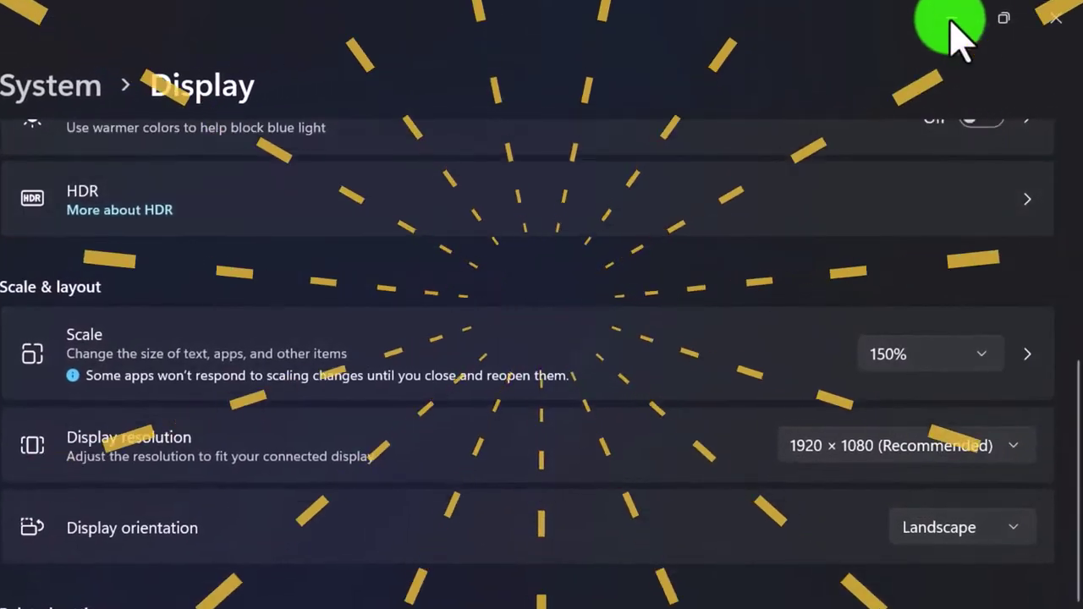
Minimize the Settings window to return to the Rock Castle Construction Home page
left_click(954, 32)
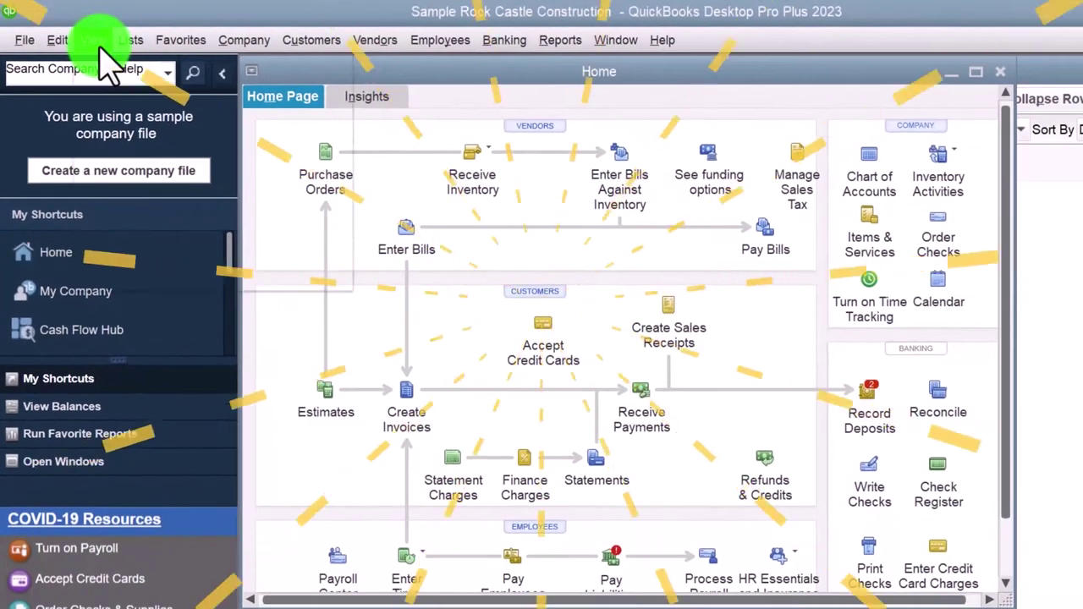
Turn on View > Open Window List and bring the Profit & Loss report forward
left_click(93, 39)
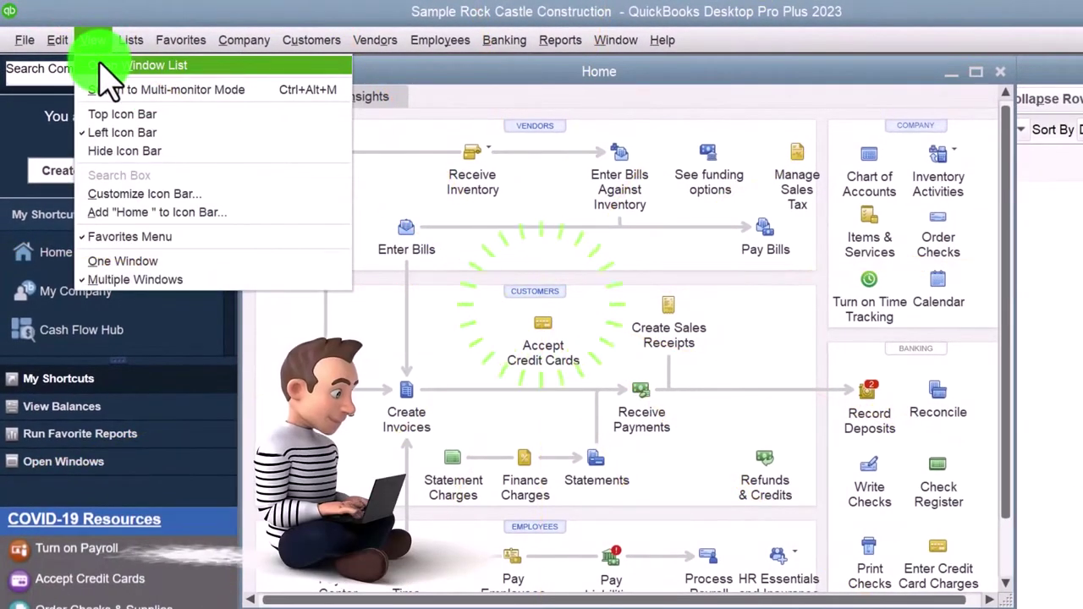
left_click(102, 65)
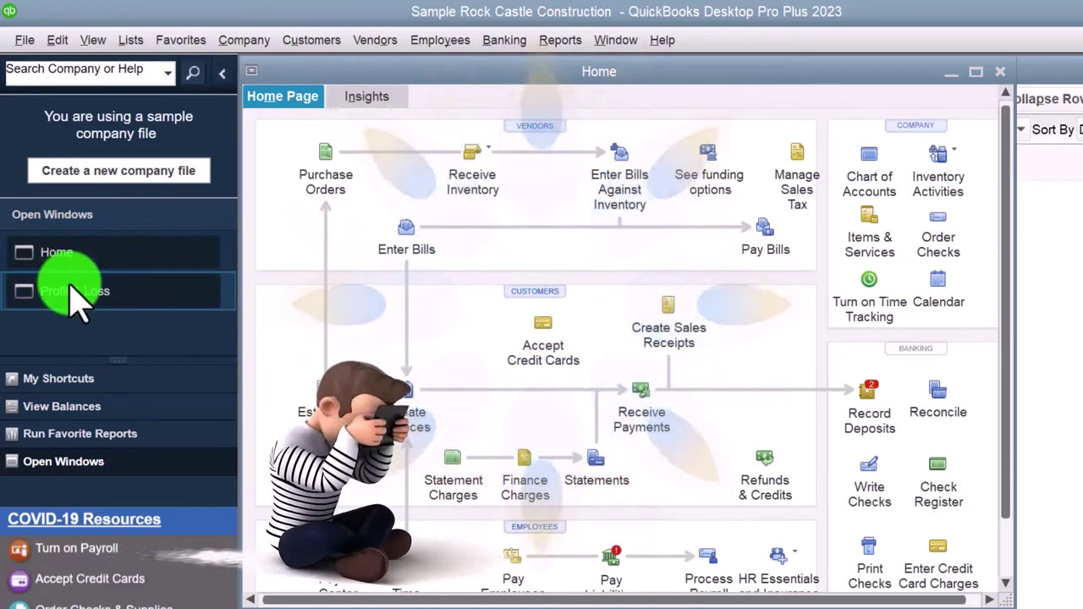
left_click(72, 291)
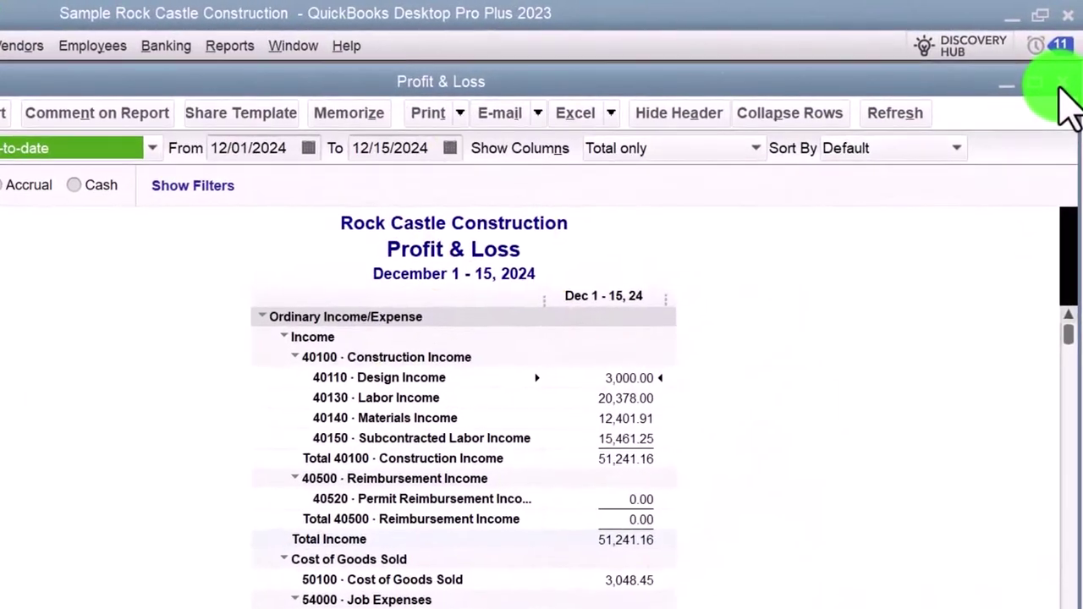
Close the Profit & Loss report and drag the Home window slightly right and down
left_click(1062, 85)
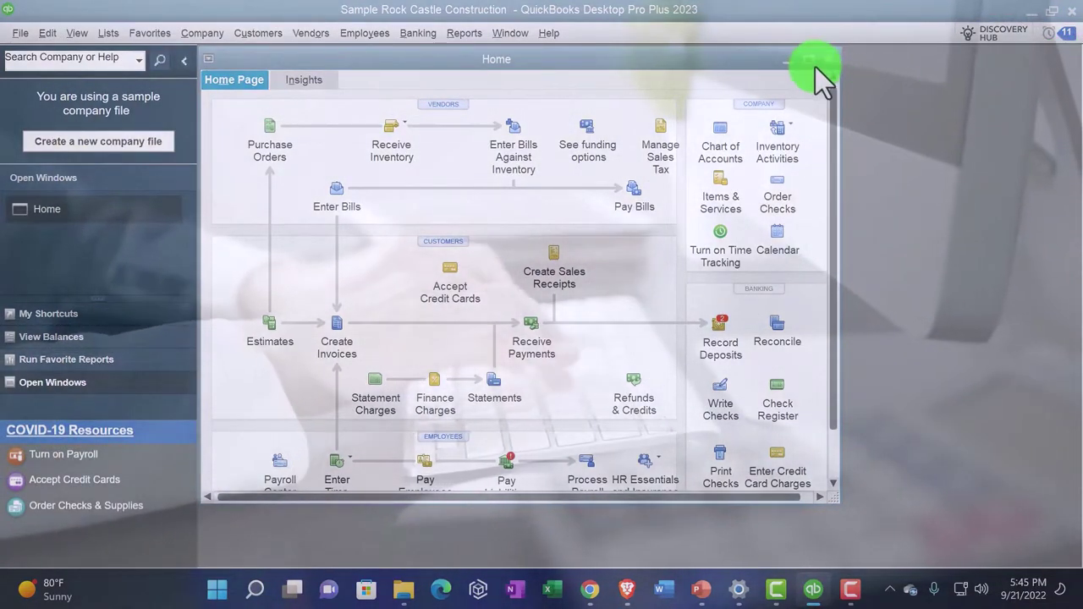
mouse_move(814, 66)
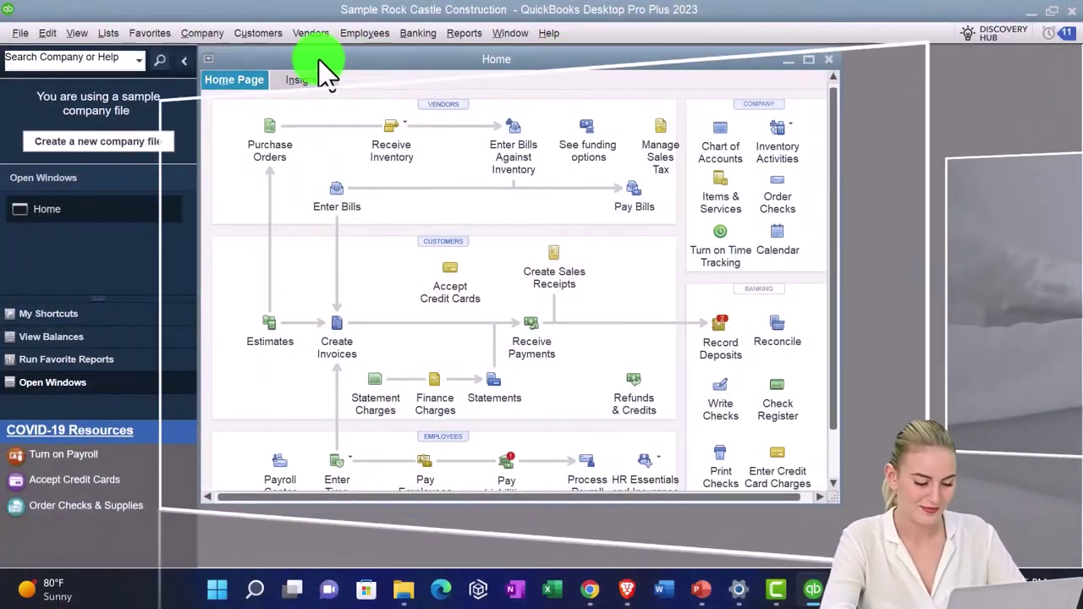
left_click_drag(319, 60, 351, 79)
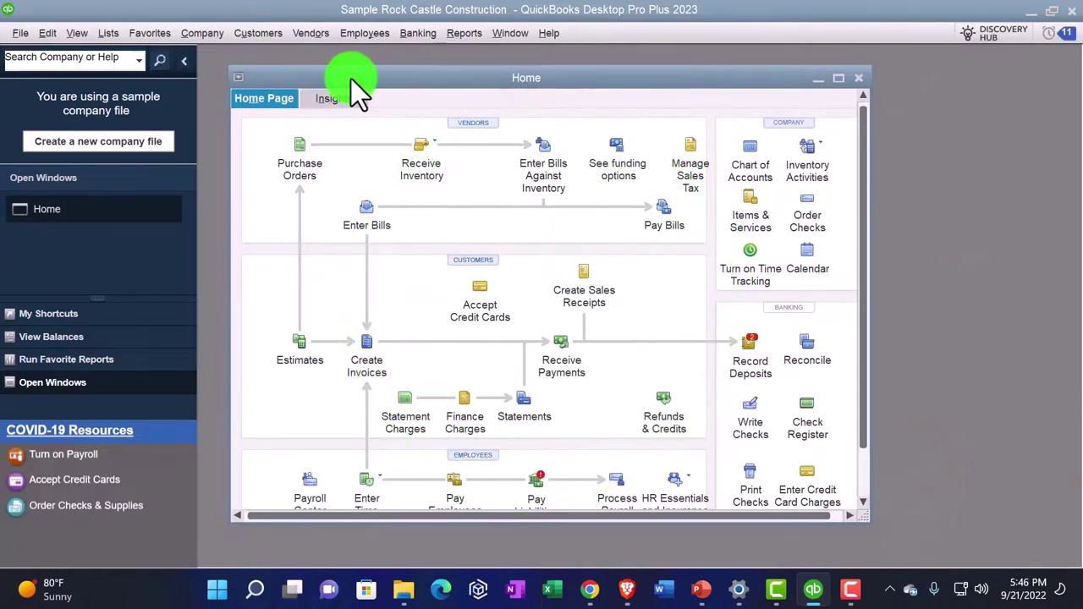
left_click_drag(351, 78, 346, 79)
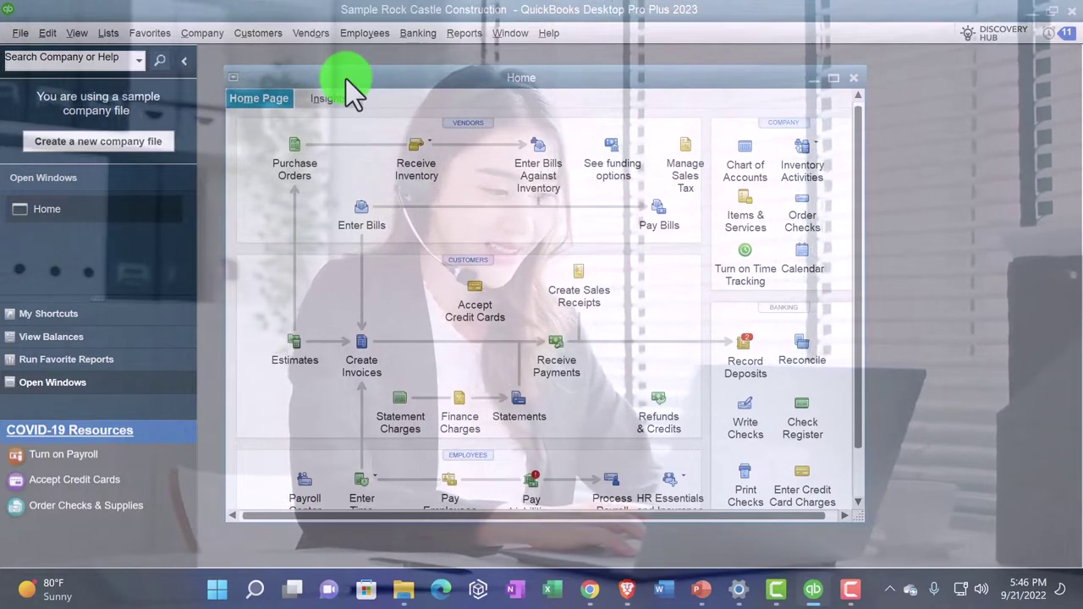
left_click(686, 115)
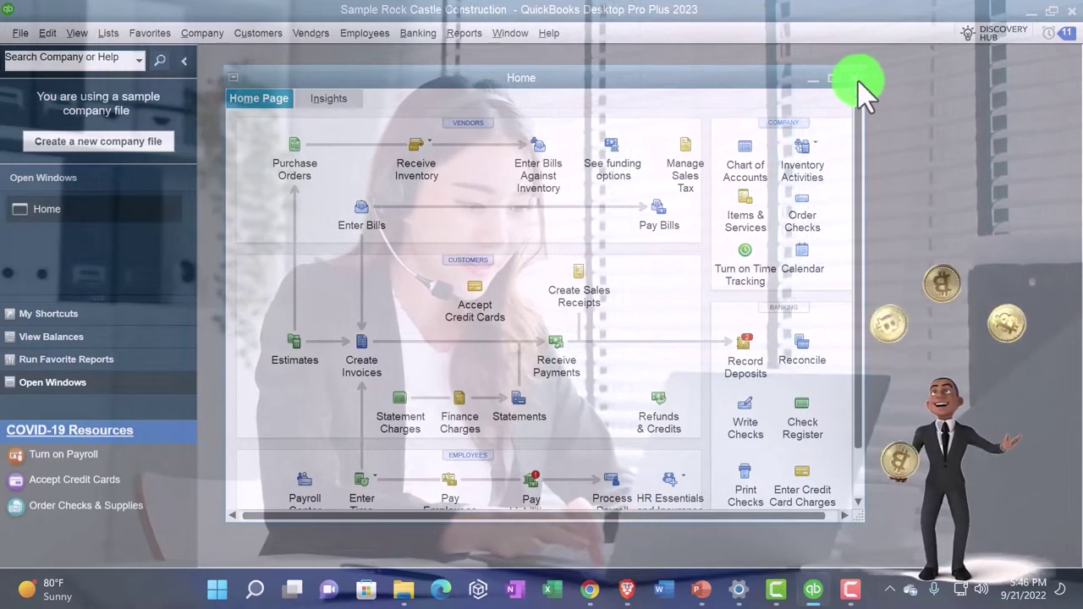
mouse_move(836, 84)
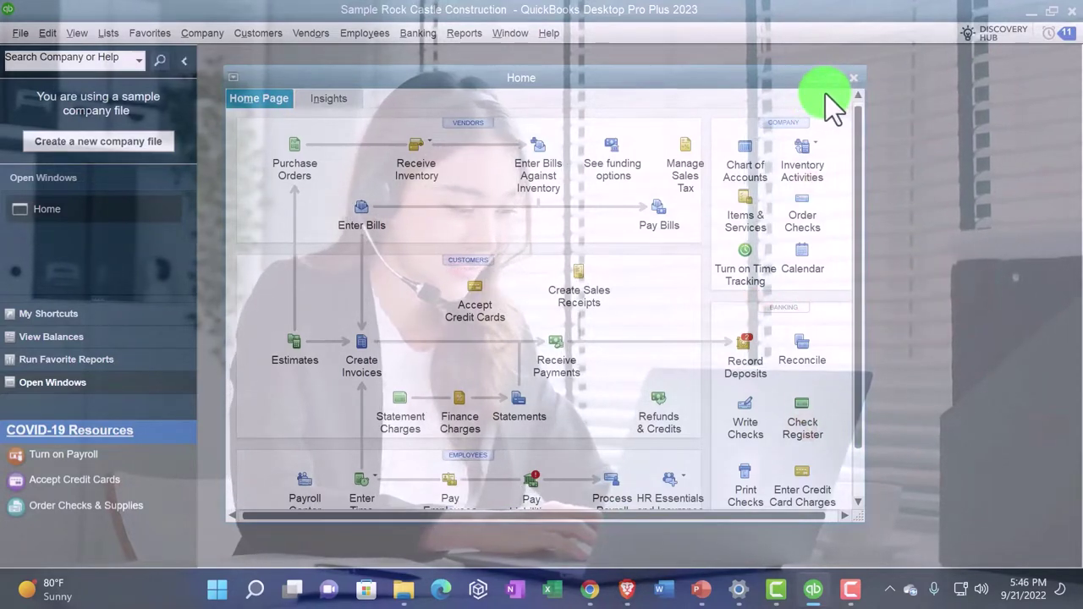
Restore and move the QuickBooks window, then maximize it and the Home window
left_click(1051, 15)
left_click_drag(464, 21, 602, 88)
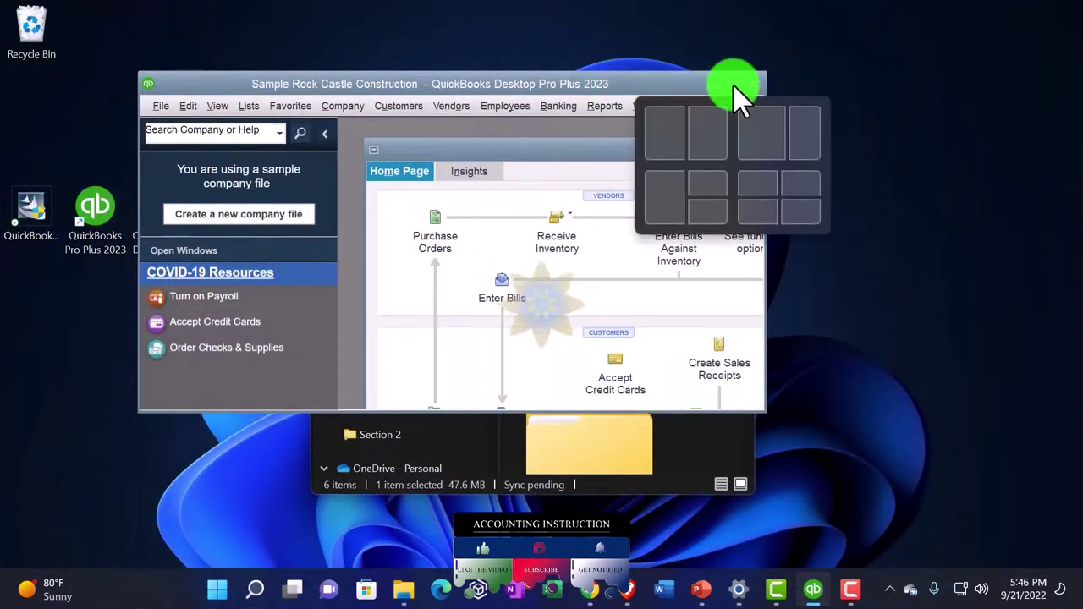
left_click(733, 86)
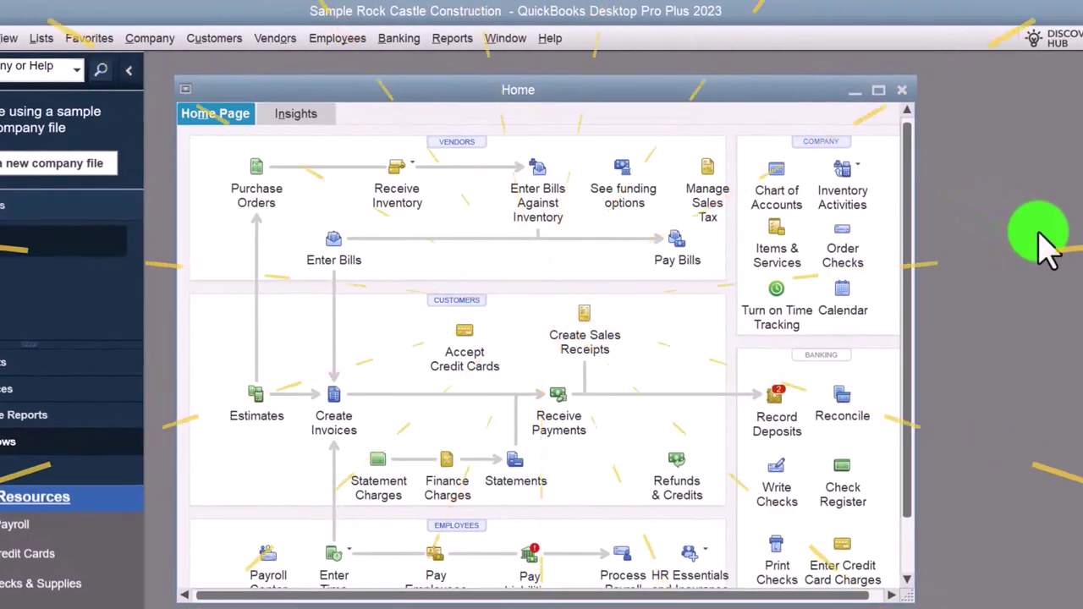
left_click(879, 93)
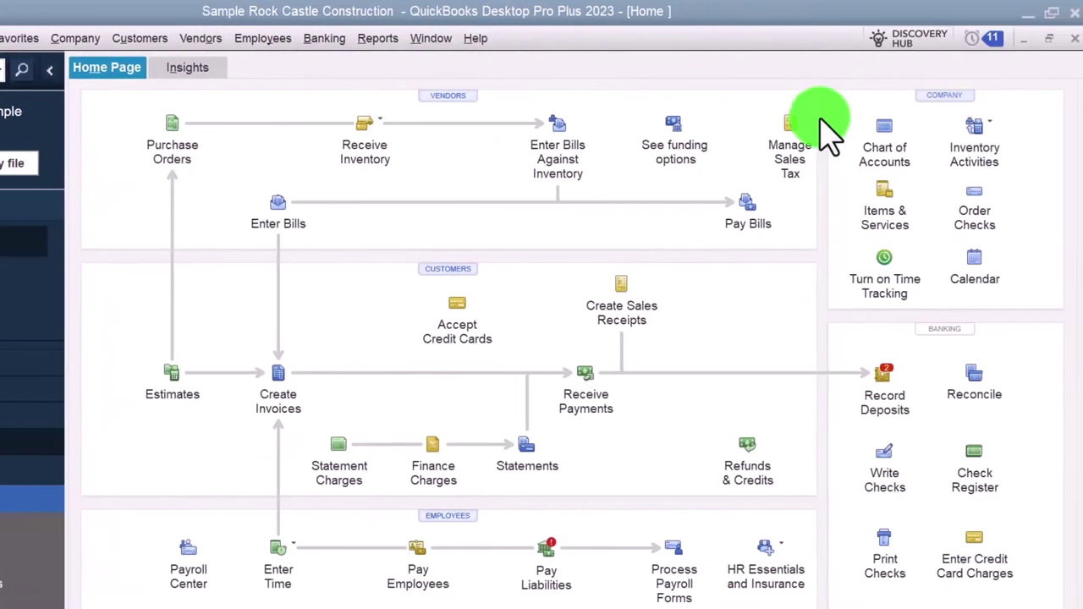